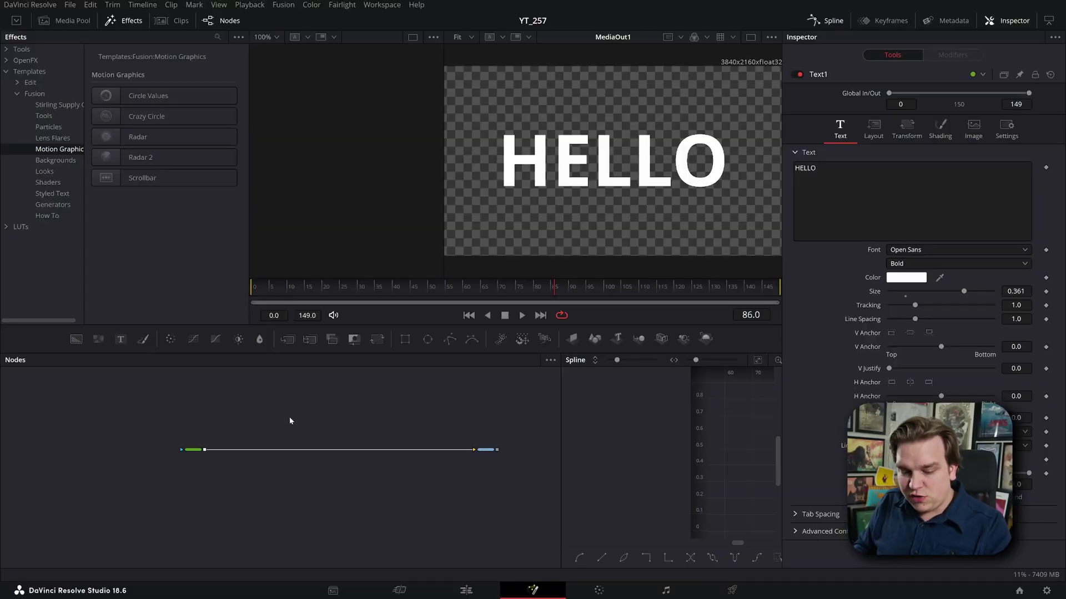
Search 'prot' in the tool search, then cancel without adding a node
key(shift+space)
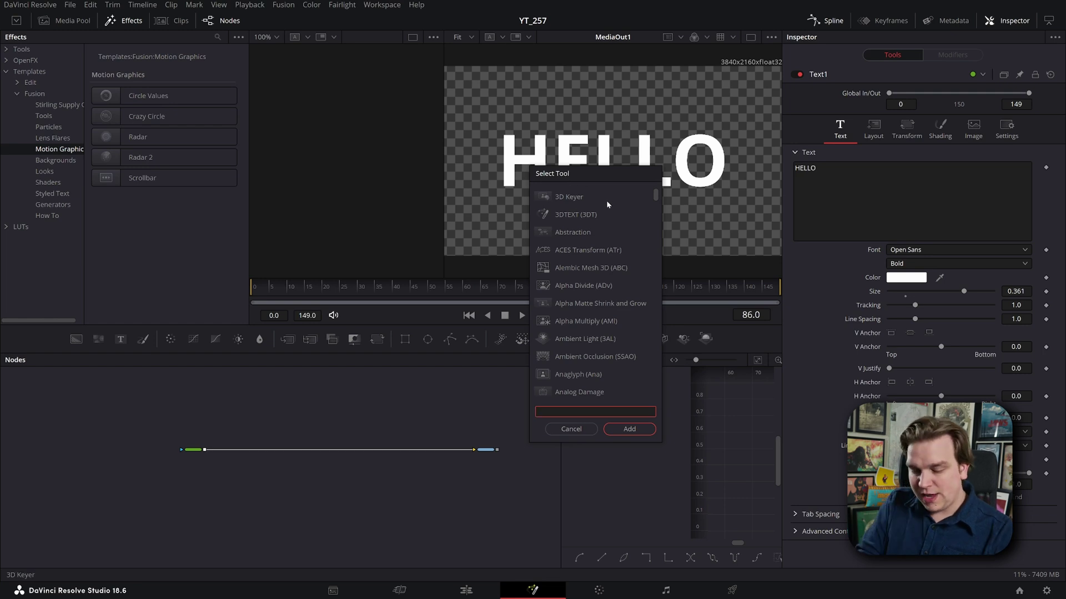
text(proto)
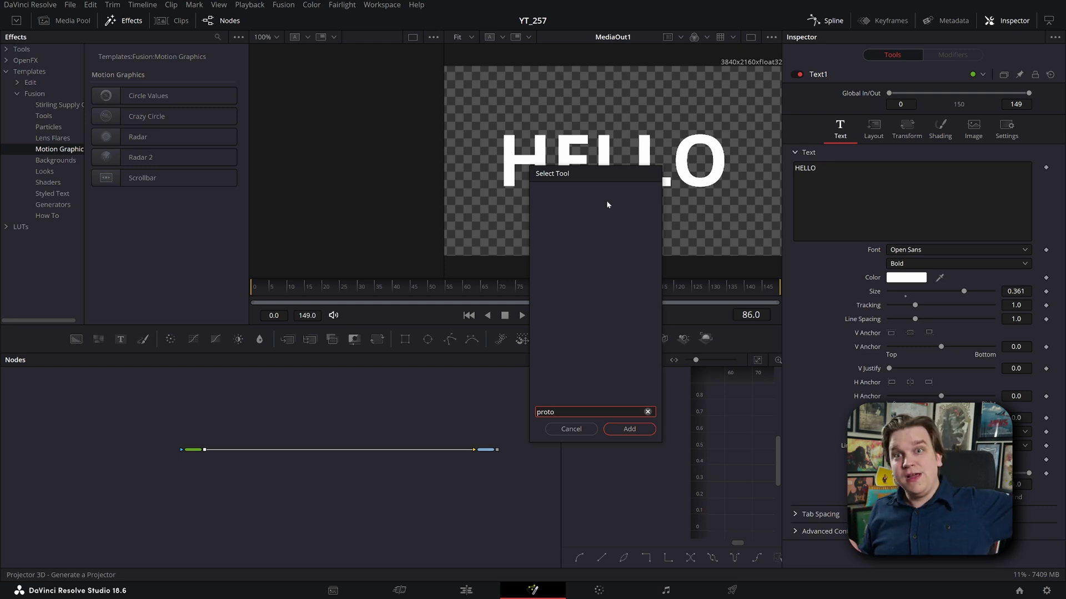
click(565, 428)
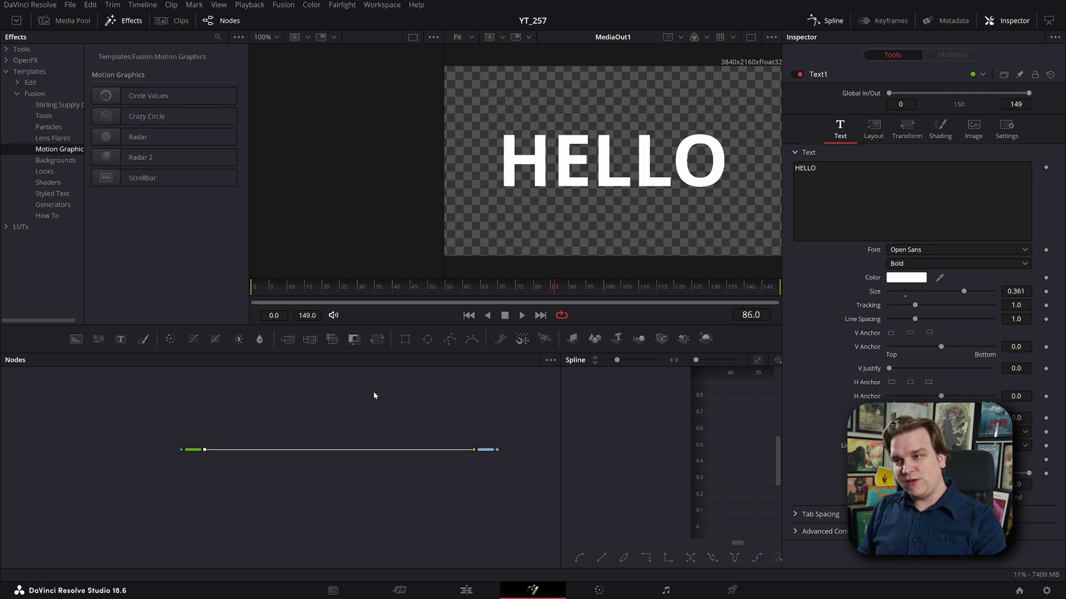
Reopen the search and enter 'prot' to find ProtoV2_Effect (Pro)
key(ctrl+space)
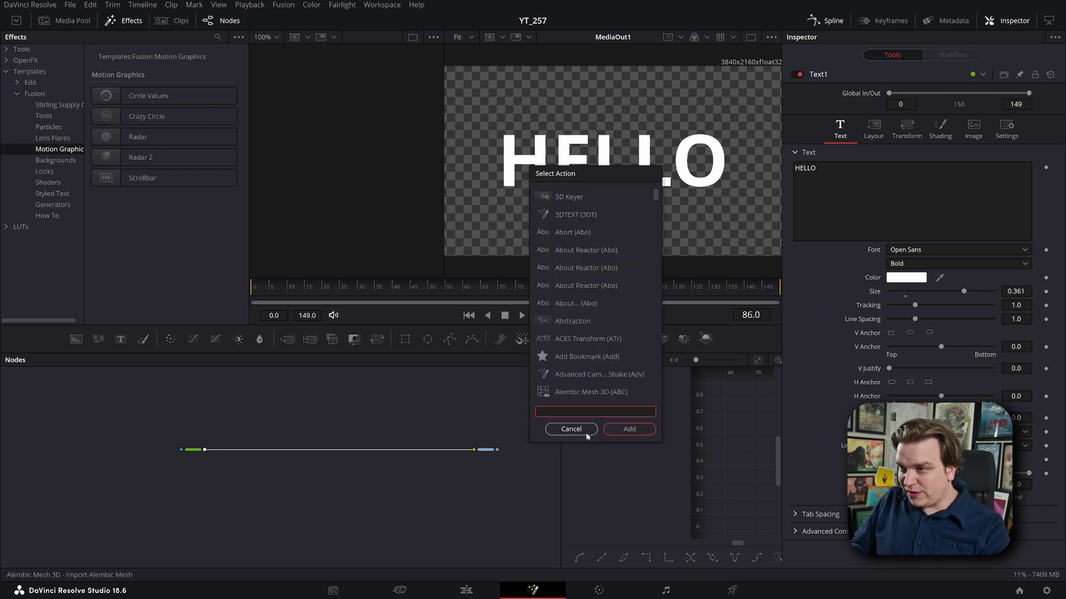
click(571, 429)
key(shift+space)
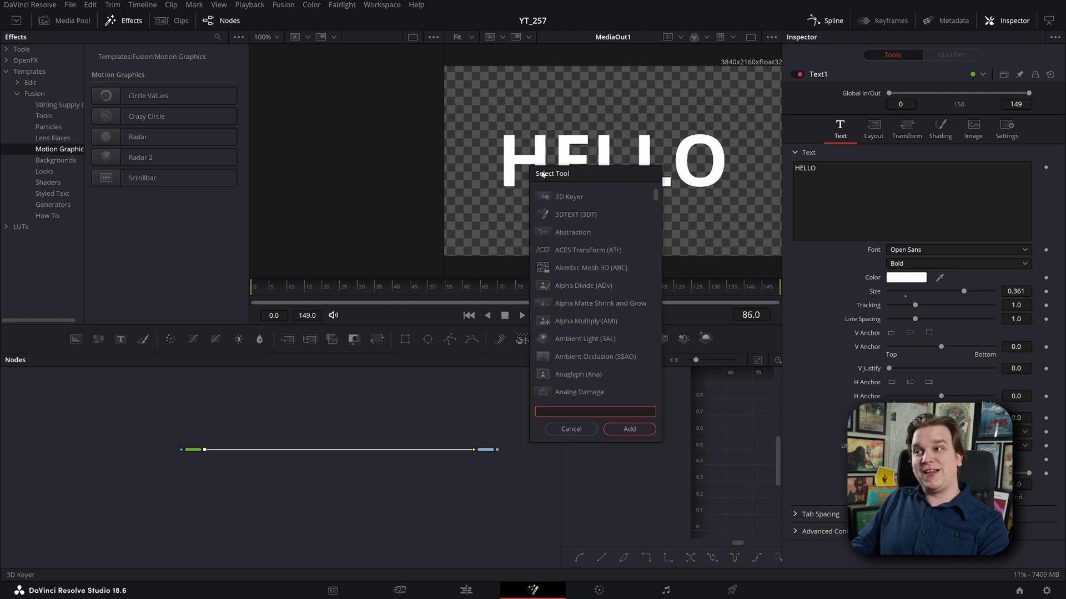
click(571, 429)
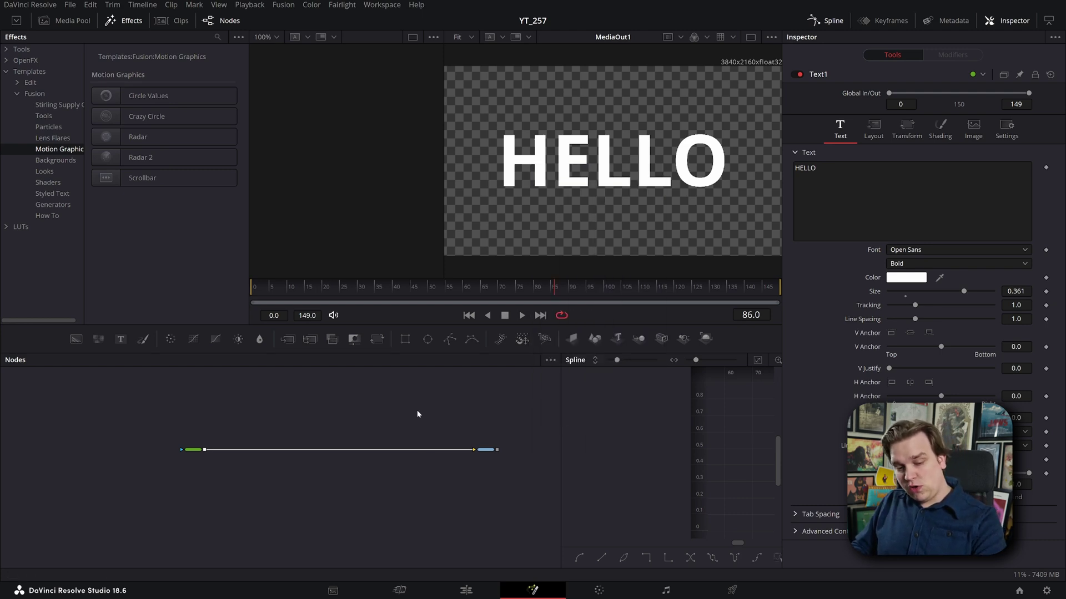
key(shift+space)
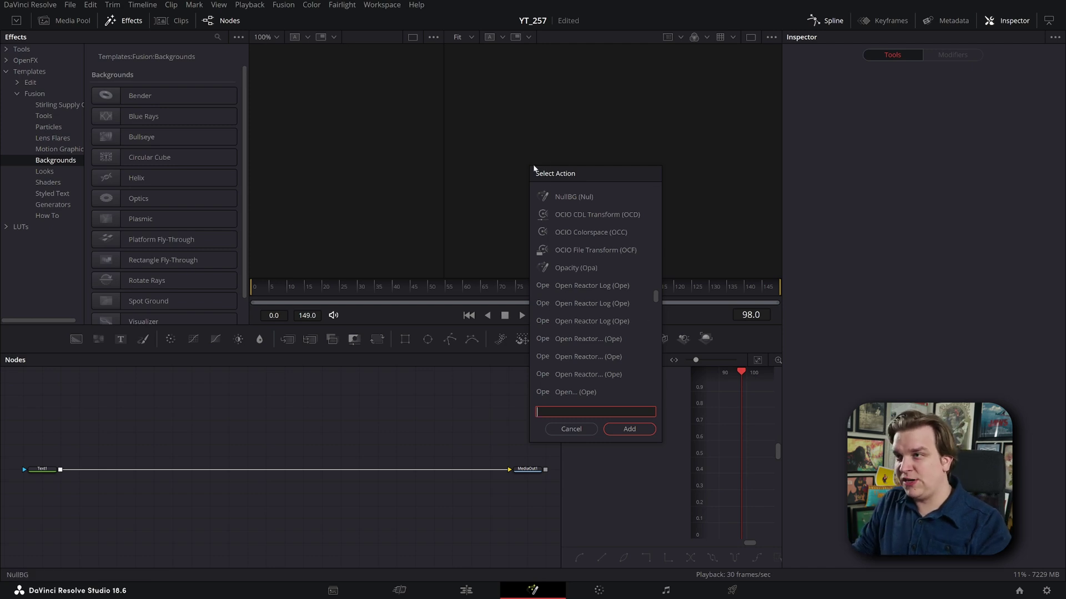
text(proto)
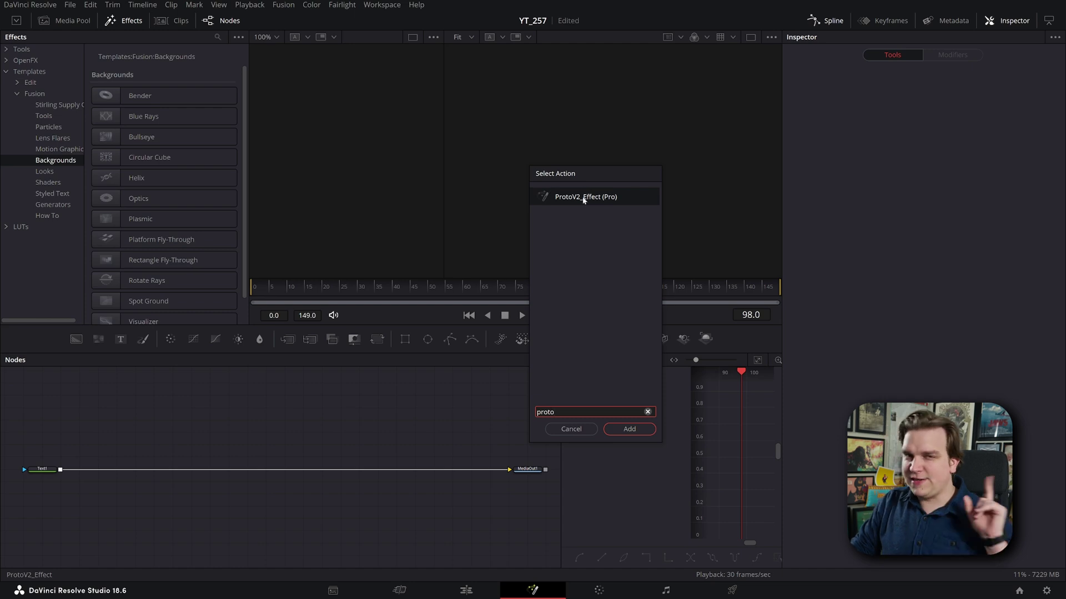
Insert ProtoV2_Effect between Text1 and MediaOut1, then compare plain Text1 with the final output
click(634, 430)
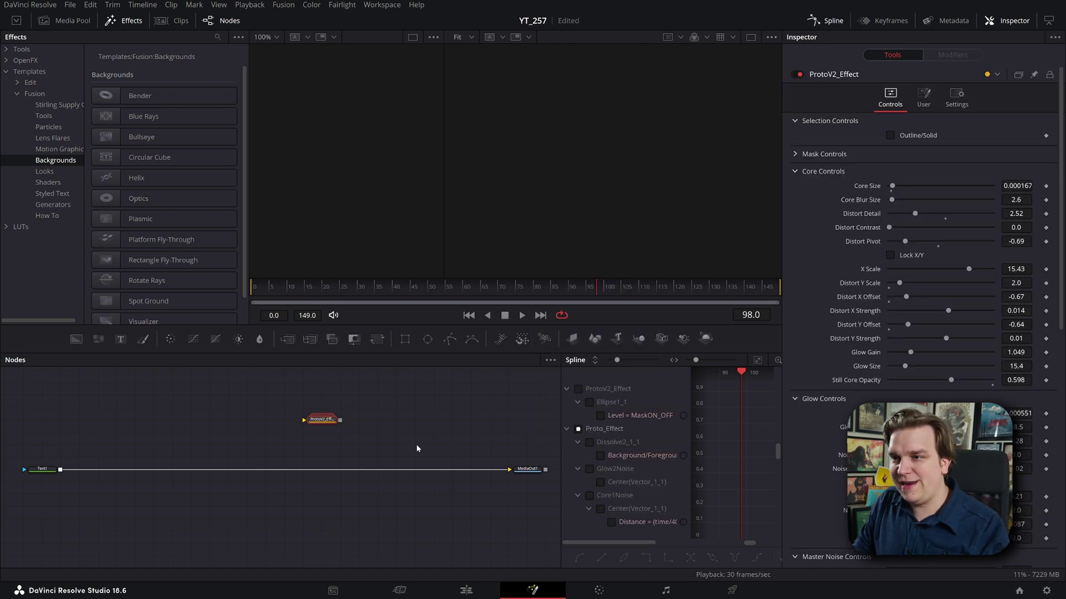
drag(322, 422, 287, 473)
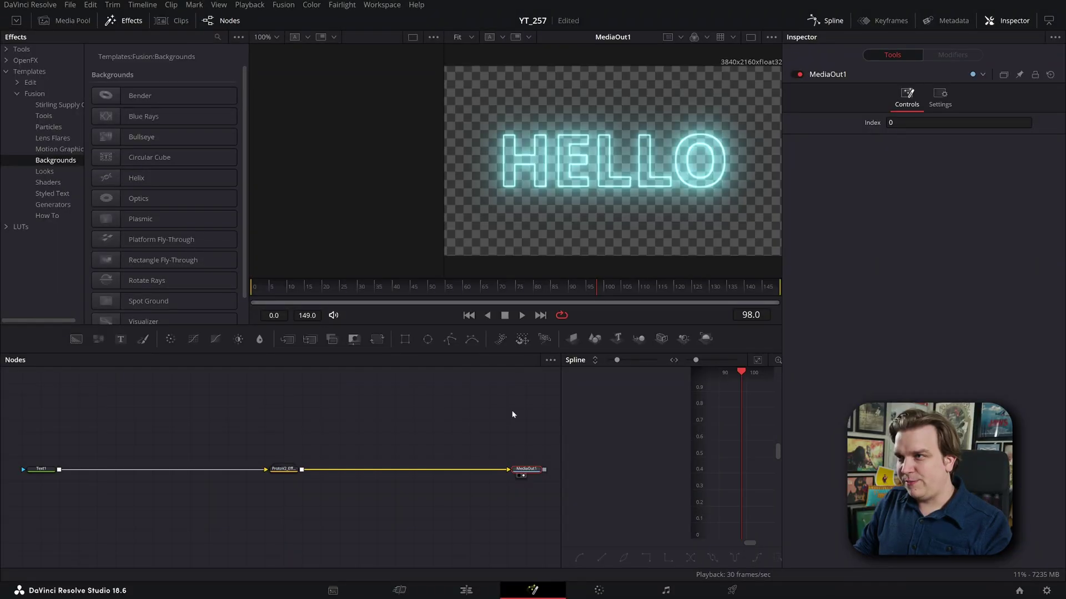
click(34, 470)
key(2)
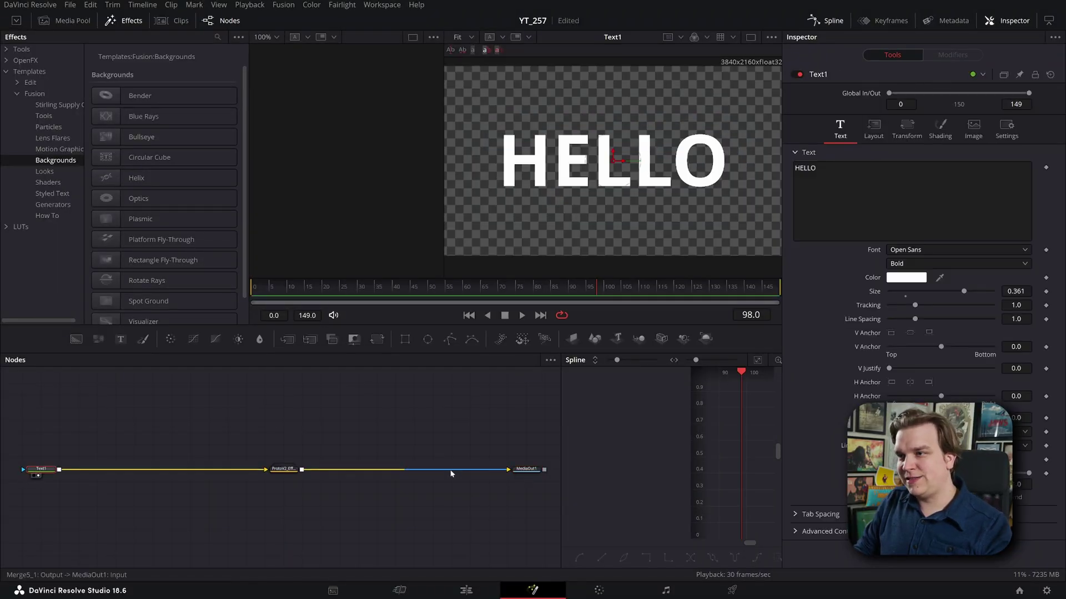
click(525, 470)
Select ProtoV2_Effect and try several glow looks from its User-tab presets
key(2)
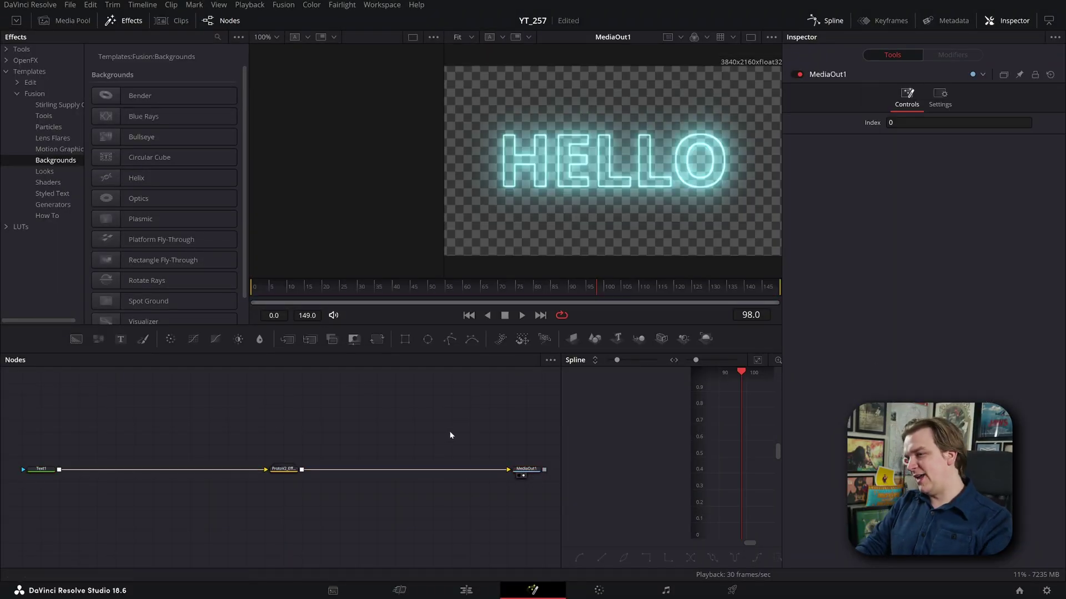
click(283, 469)
click(924, 97)
click(933, 165)
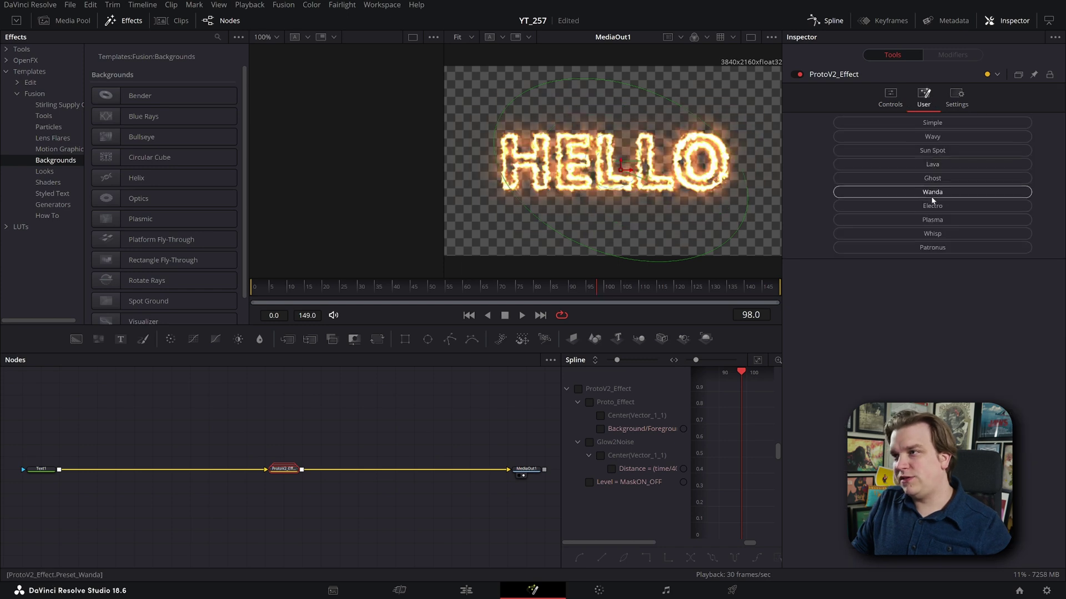
click(932, 194)
click(932, 233)
Toggle Outline mode on and off in the effect's Controls, then deselect the node
click(890, 98)
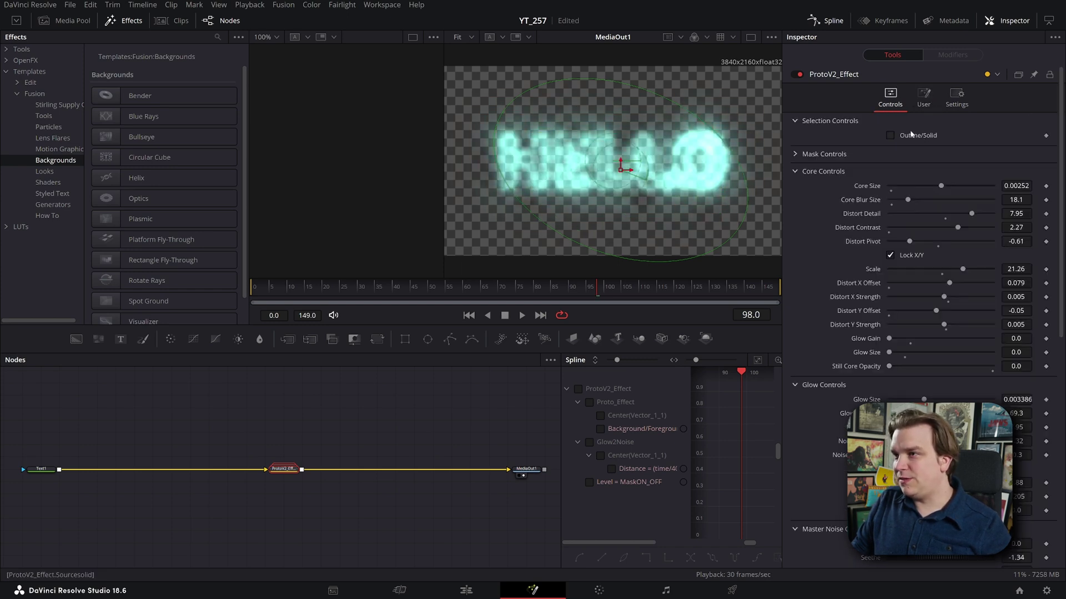
click(911, 135)
click(911, 135)
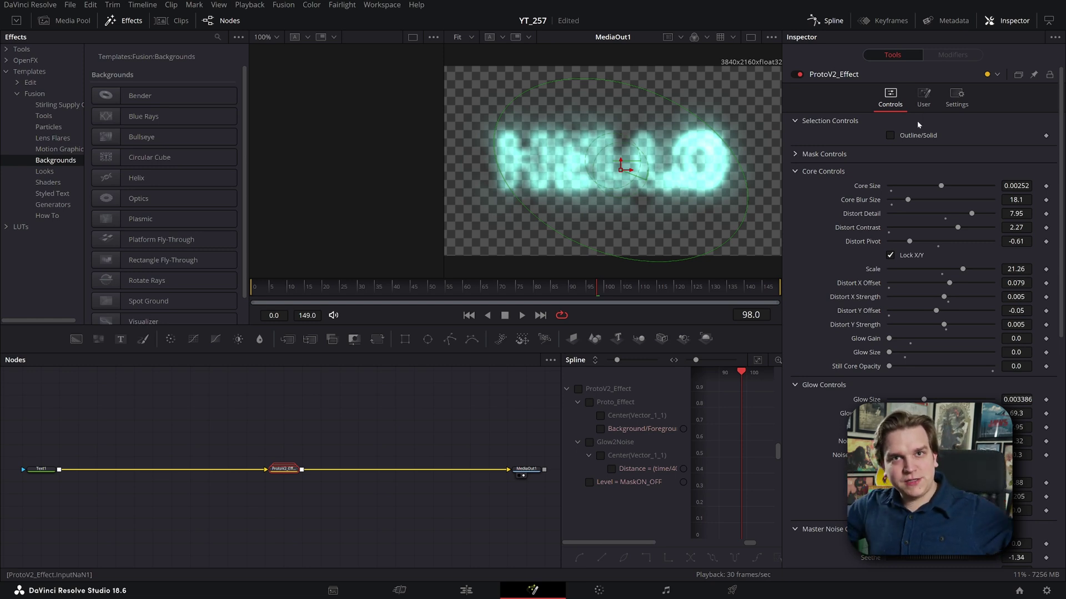
click(319, 451)
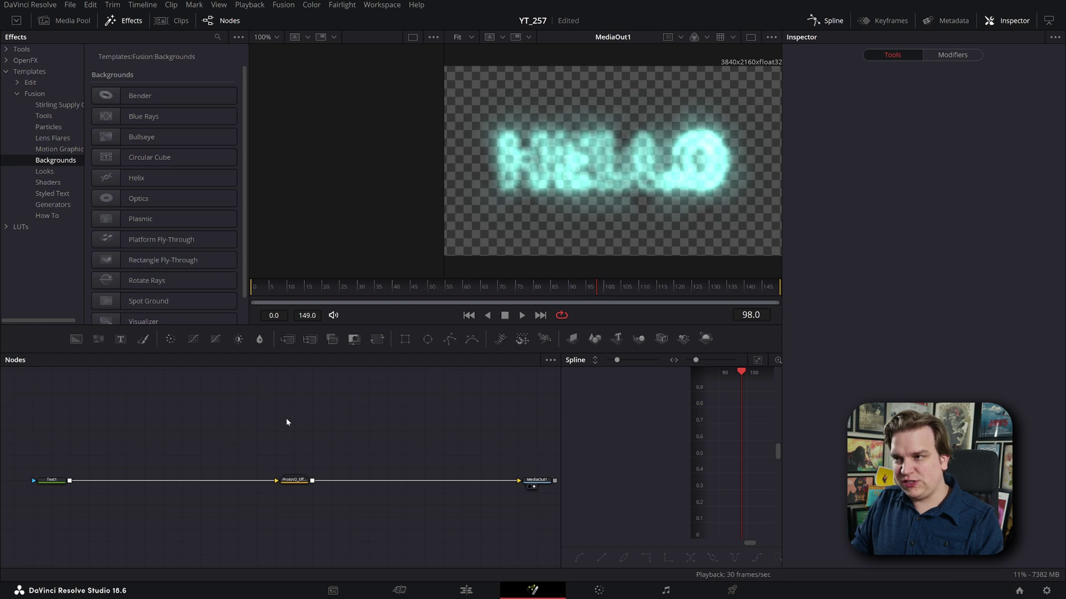
Search 'play' in the action search, run Play Mode to loop playback, then stop at frame 11
key(shift+space)
text(proto)
scroll(578, 321, up, 5)
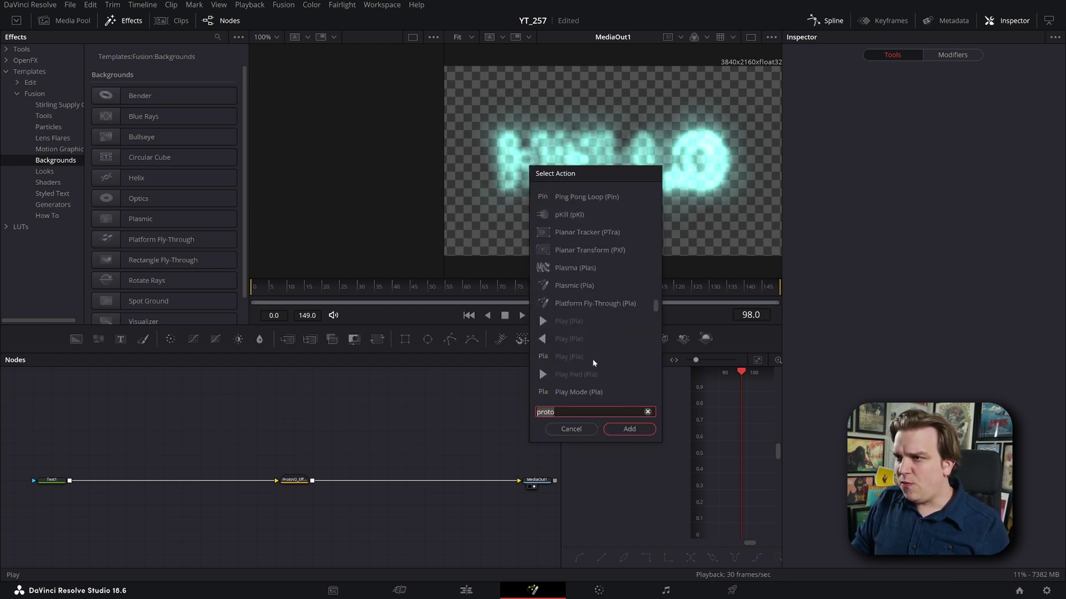
key(BackSpace)
key(BackSpace)
key(BackSpace)
key(BackSpace)
key(BackSpace)
text(play)
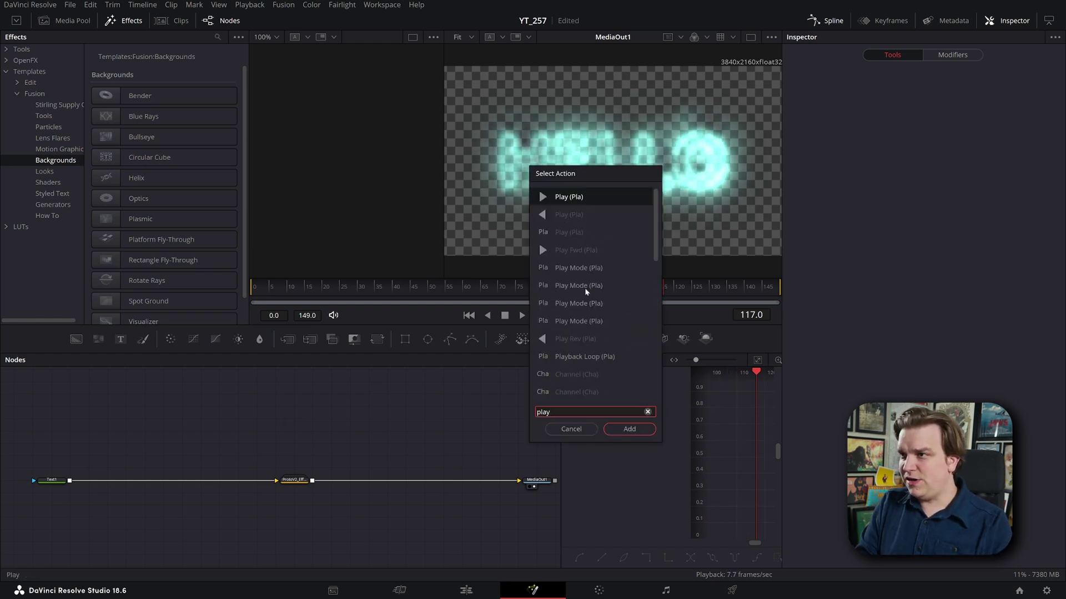
click(585, 287)
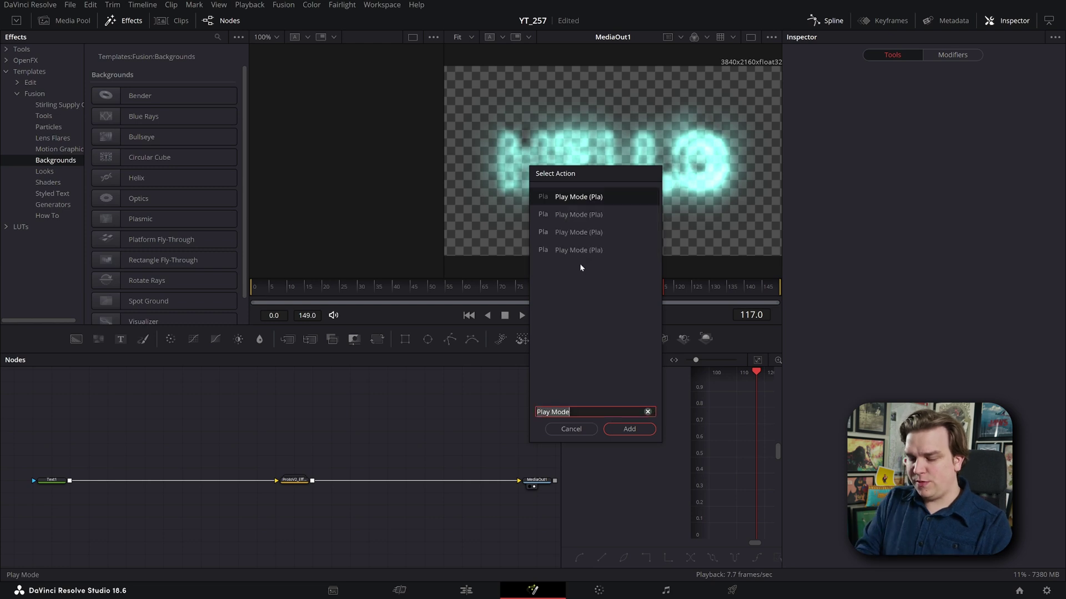
key(Return)
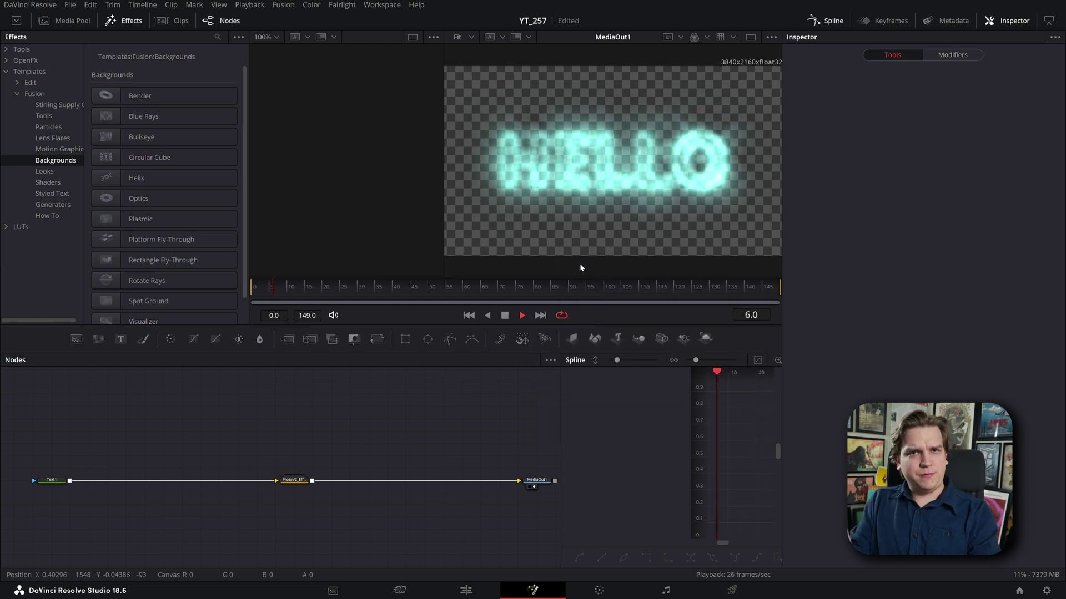
key(space)
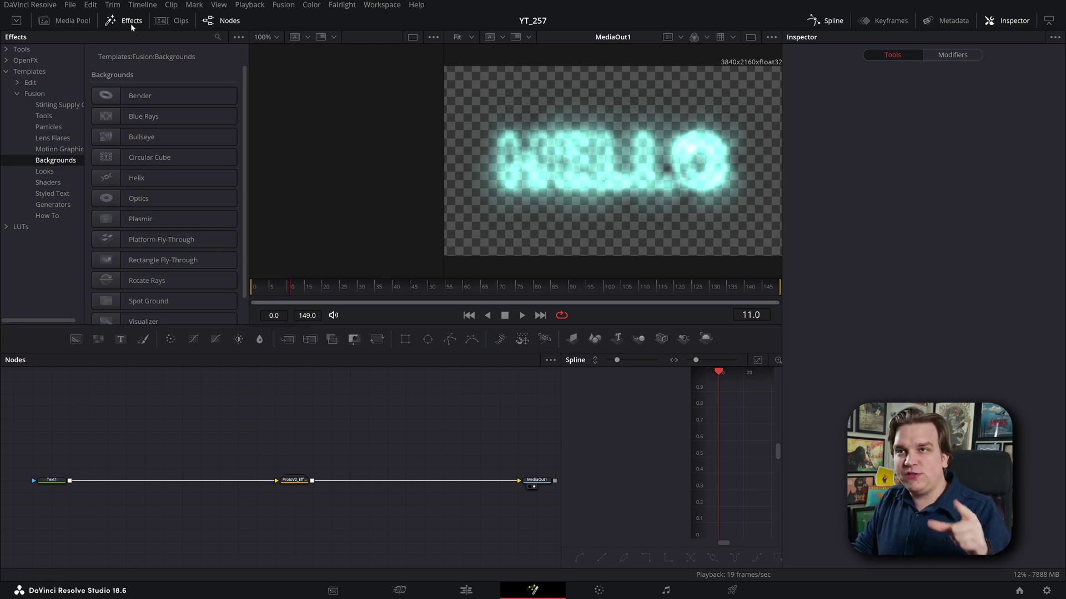
Browse the Fusion template categories in the Effects library, ending on Motion Graphics
click(51, 104)
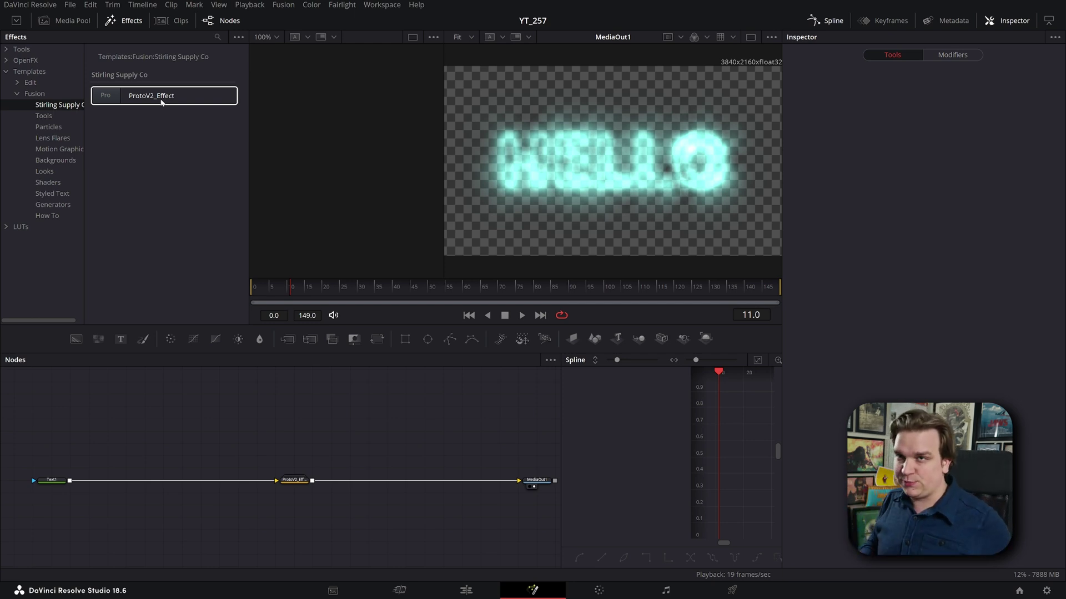
click(67, 114)
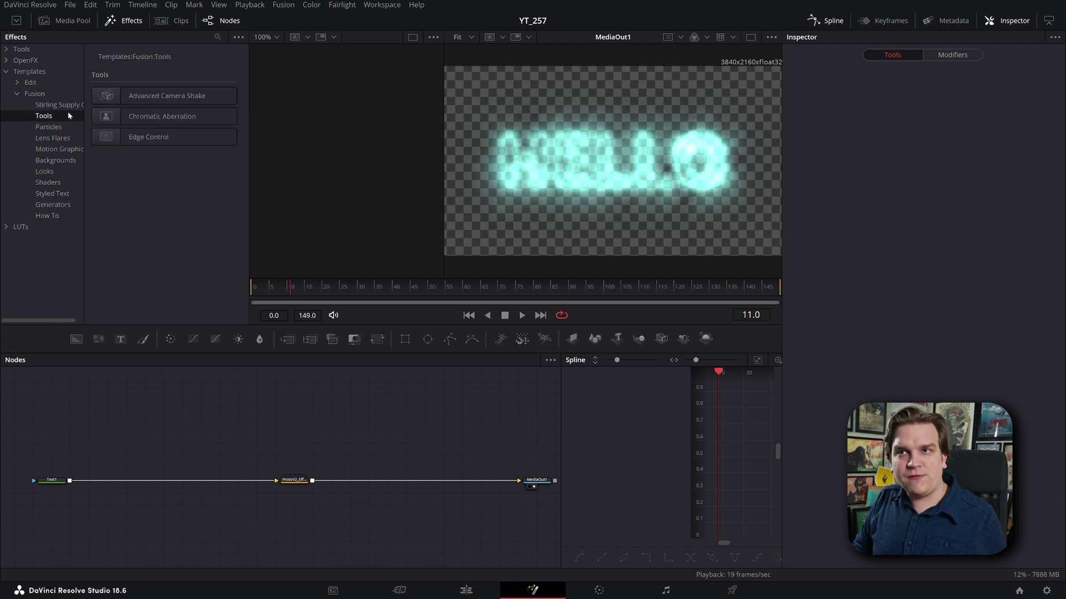
click(60, 126)
click(61, 139)
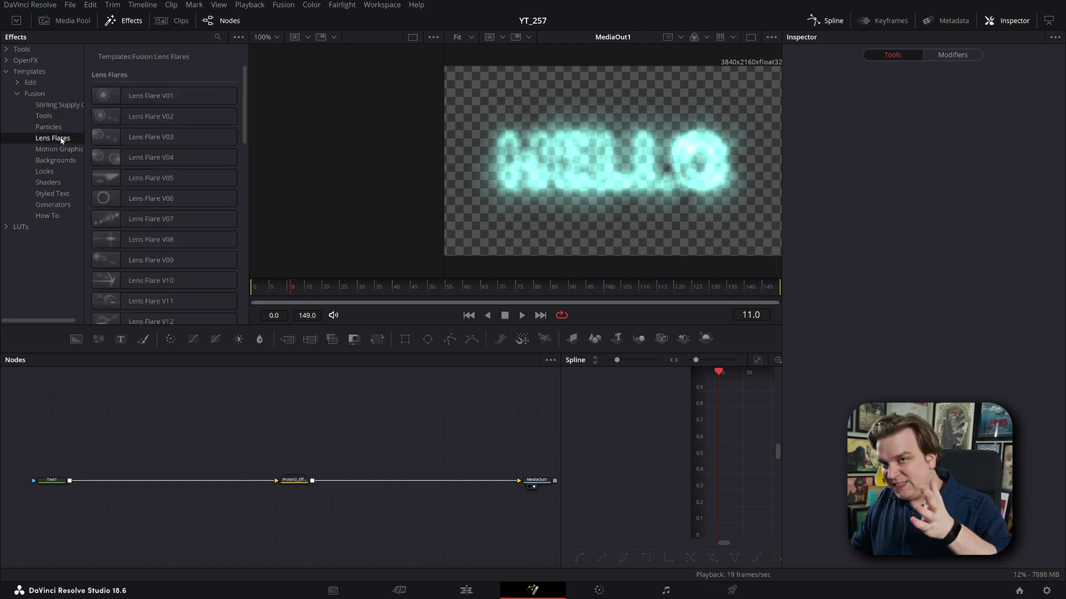
click(59, 149)
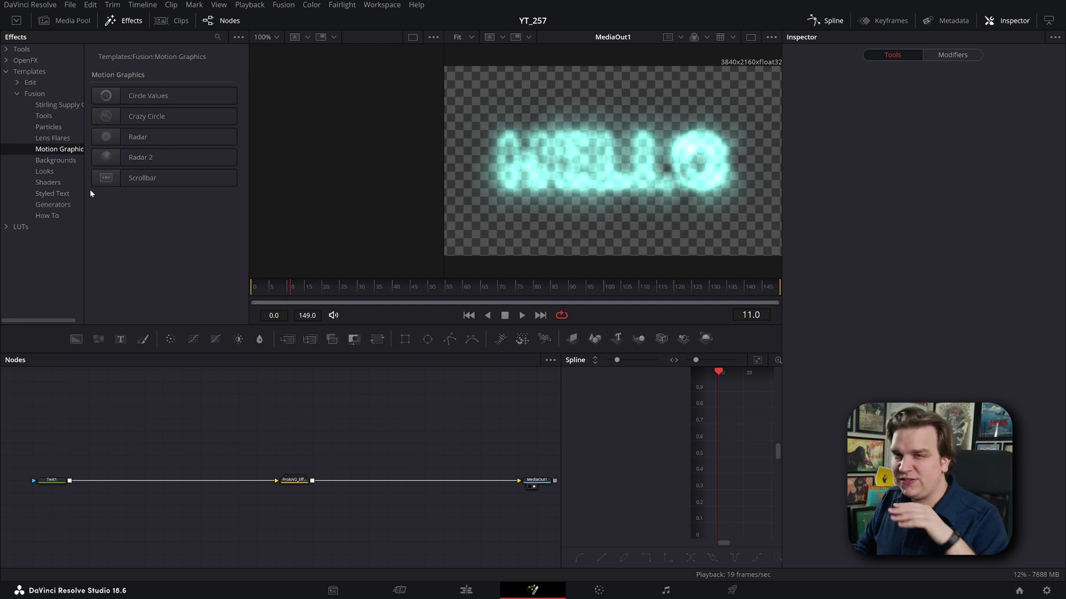
Zoom out the node graph and search 'rada' in the action search, highlighting Radar 2
scroll(380, 434, down, 5)
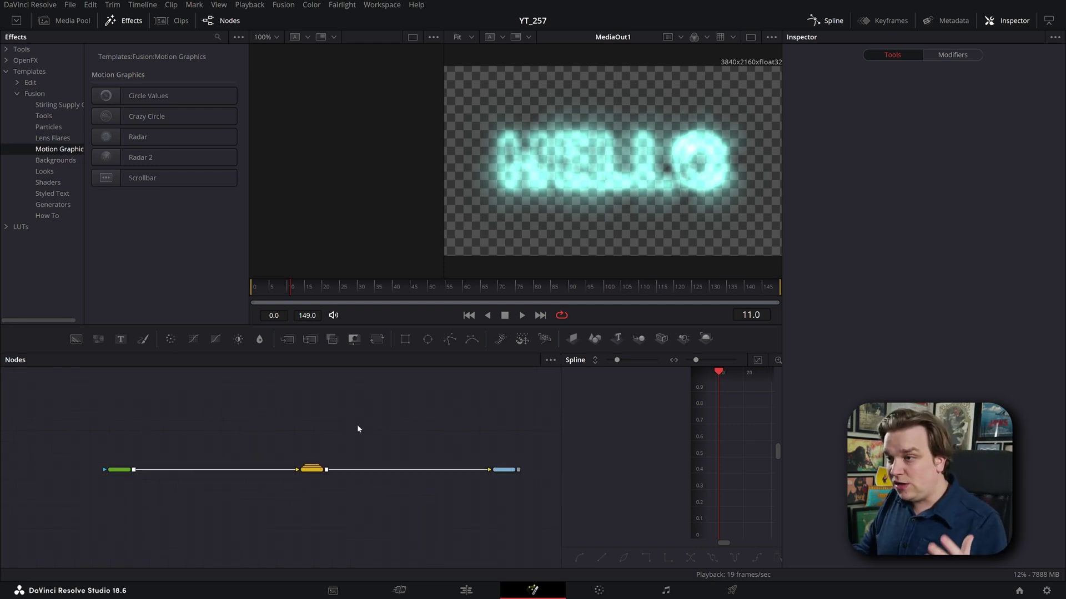
scroll(306, 446, down, 1)
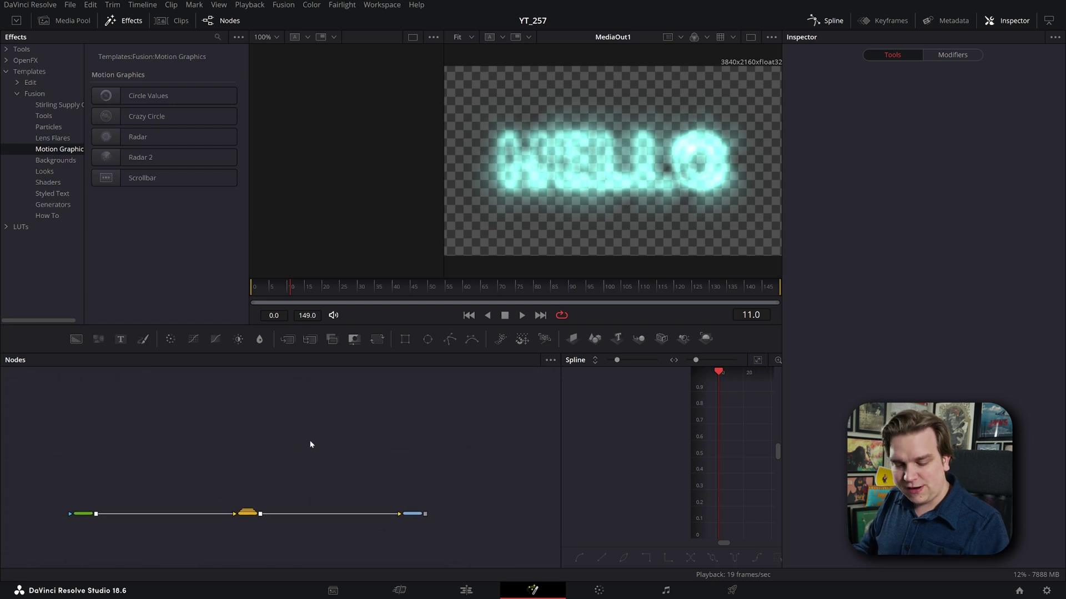
key(ctrl+shift+space)
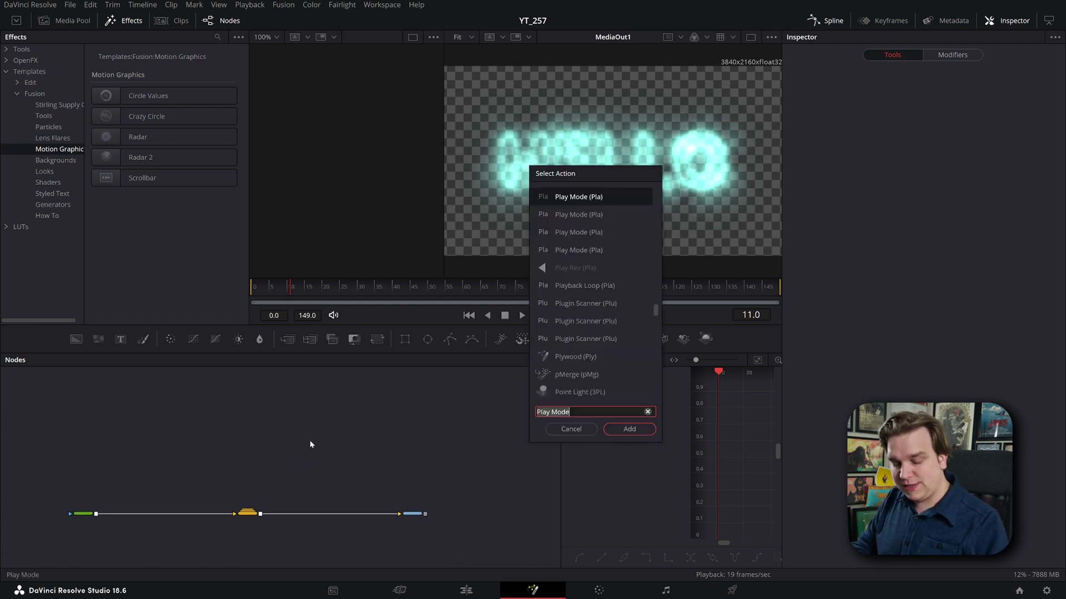
text(rada)
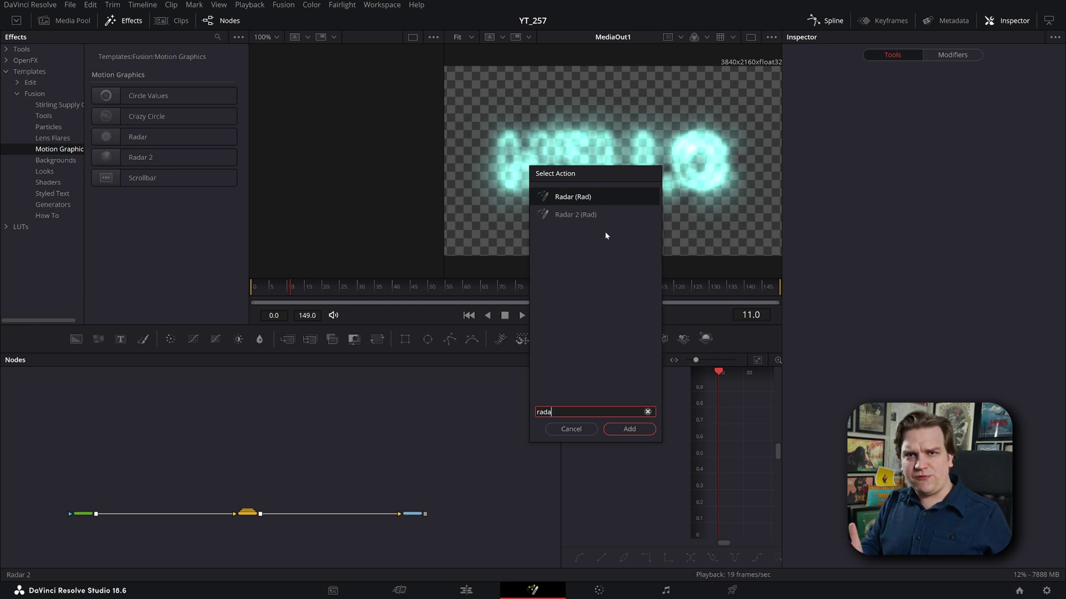
key(Down)
Add Radar 2, view BrightnessContrast1_8, and play the radar animation until frame 75
key(Return)
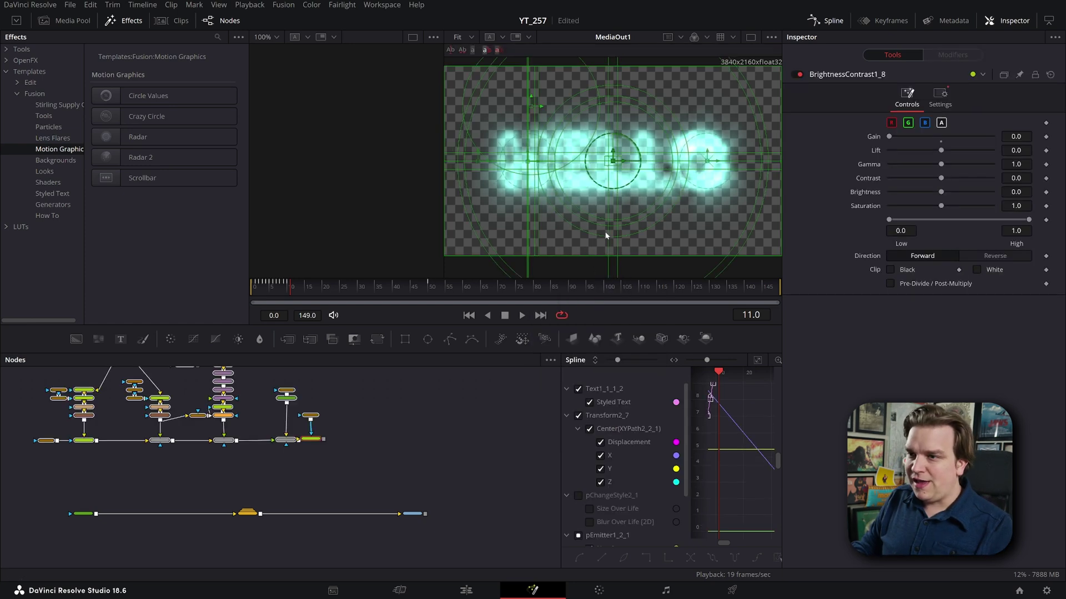
scroll(388, 454, up, 3)
click(369, 481)
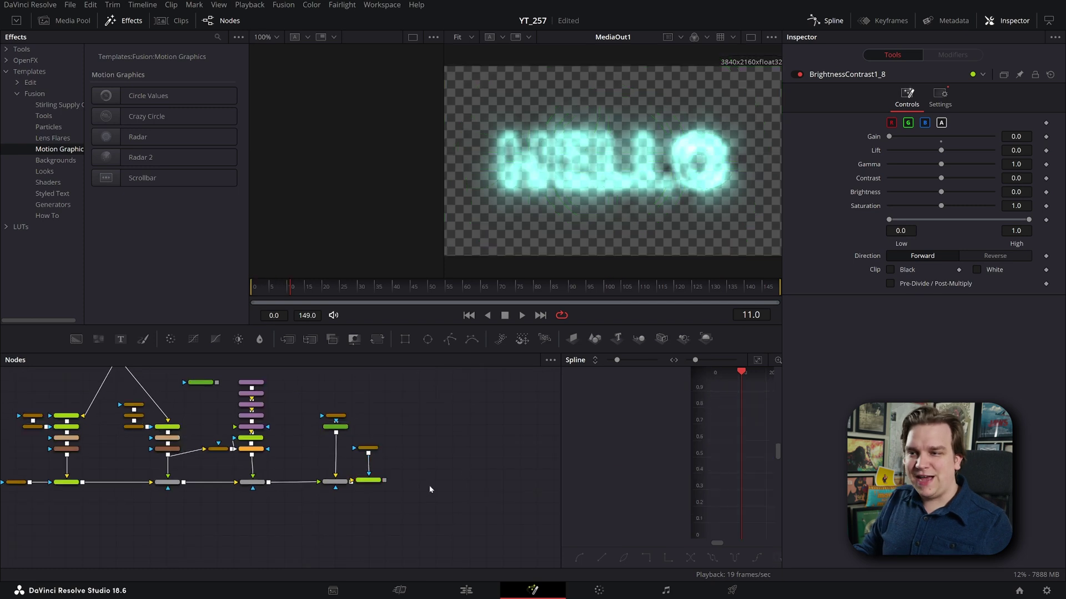
key(2)
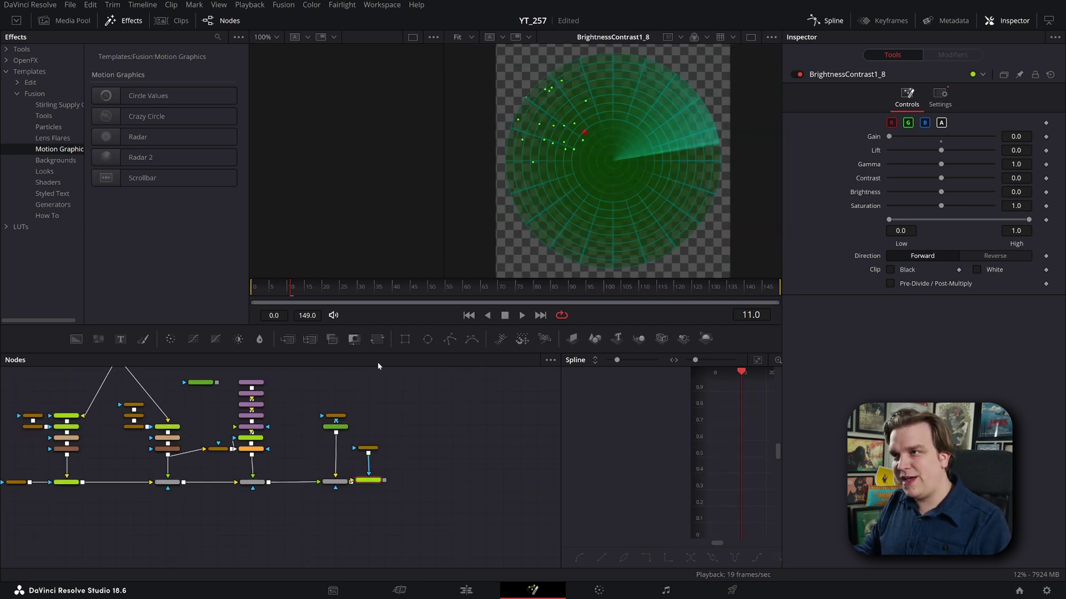
key(space)
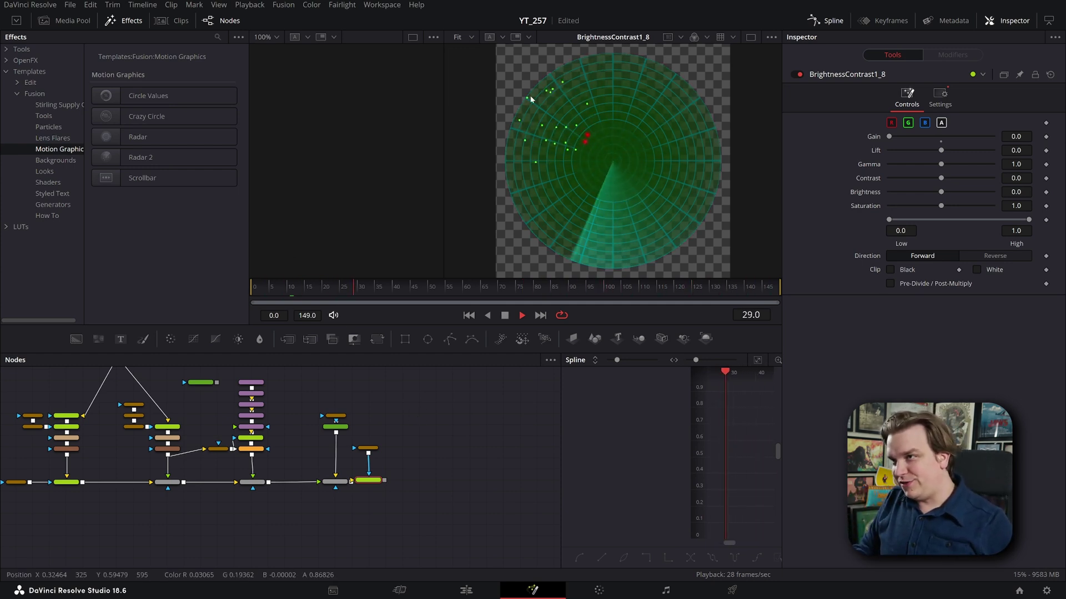
key(space)
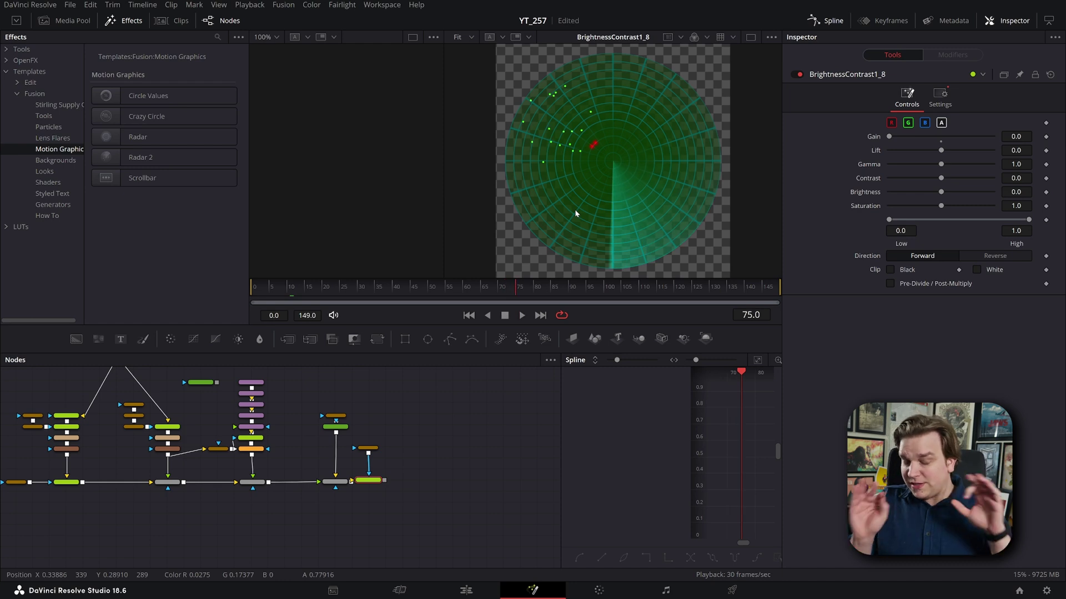